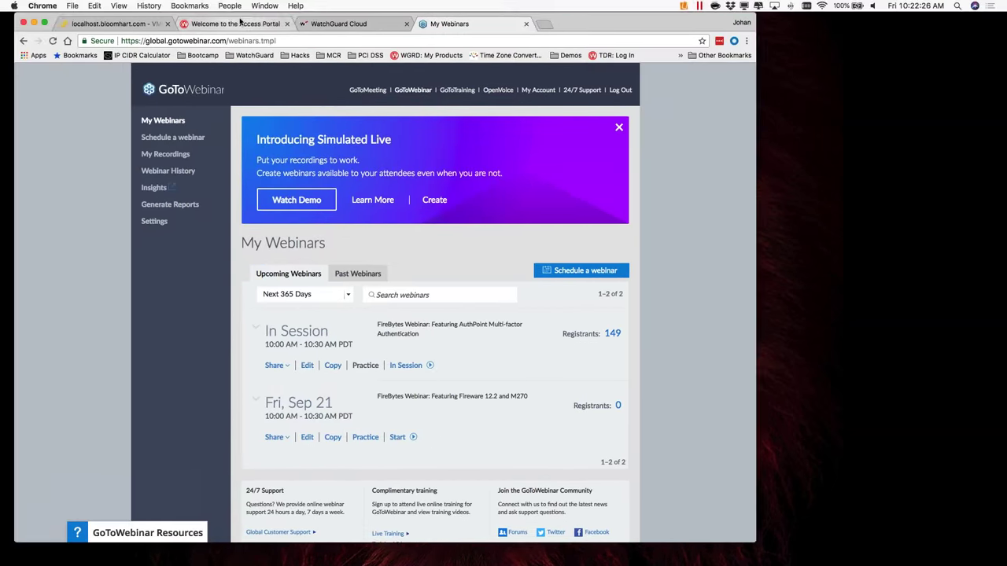
# Switch to the VMware ESXi page and unlock the ad.bloomhart.com virtual machine with the account password.
pyautogui.click(126, 24)
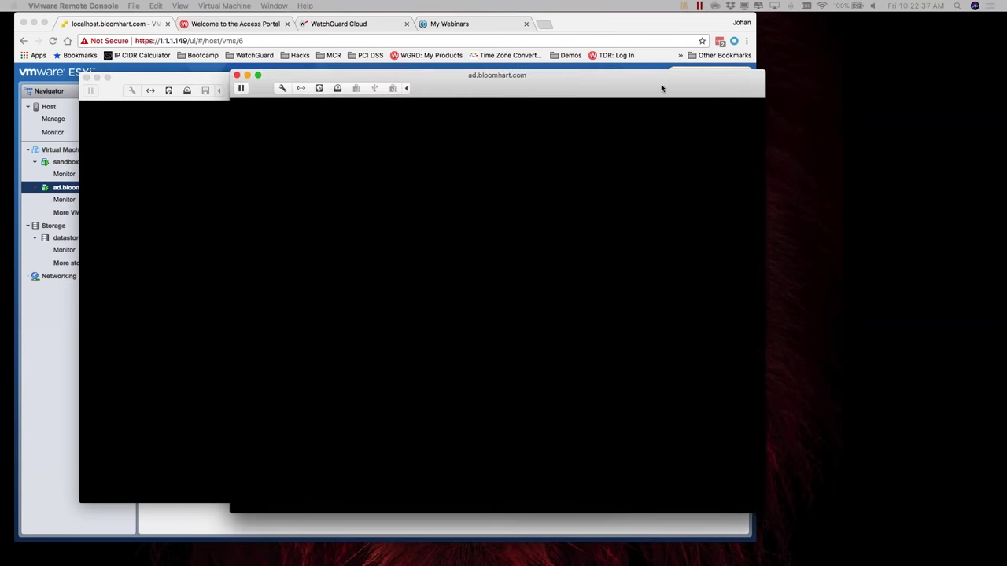
pyautogui.click(224, 6)
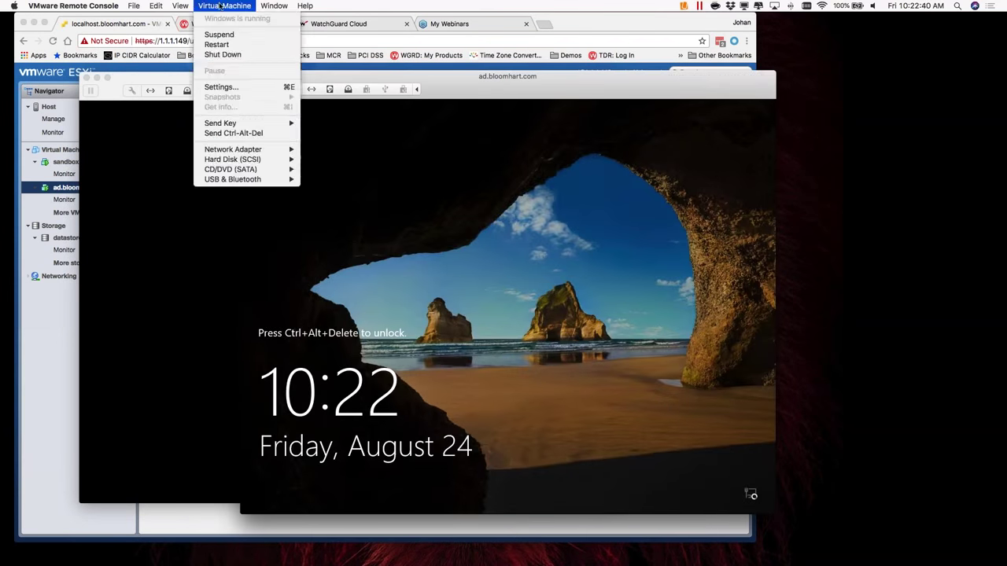
pyautogui.click(233, 133)
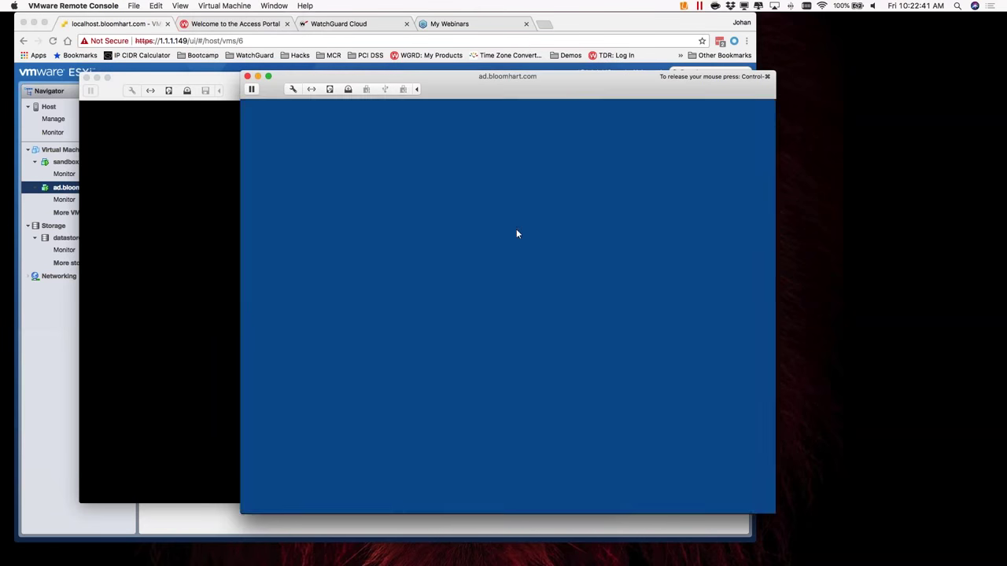
pyautogui.write('***********')
pyautogui.press('Return')
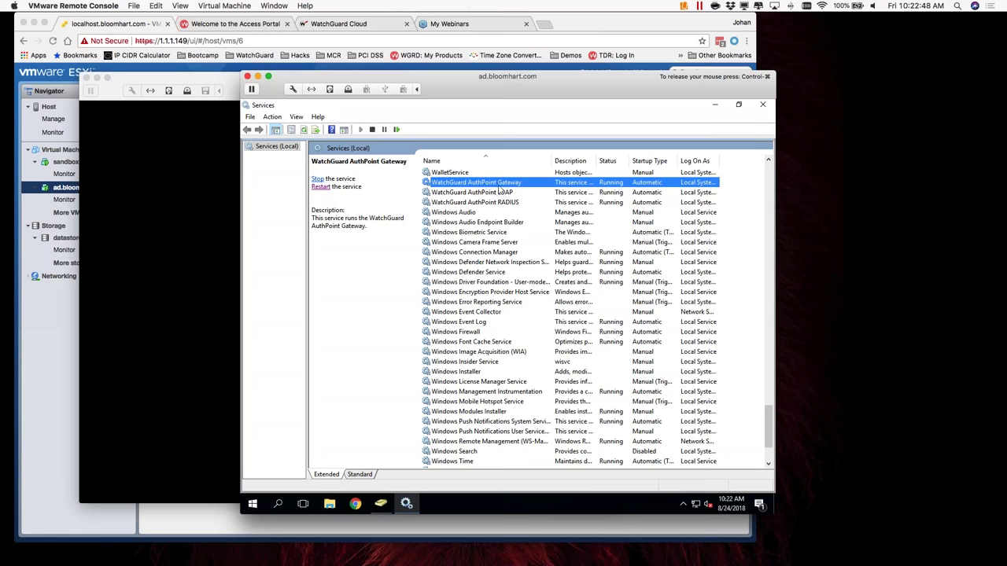
# Review the WatchGuard AuthPoint RADIUS and LDAP entries in the server's Services list.
pyautogui.press('Down')
pyautogui.press('Down')
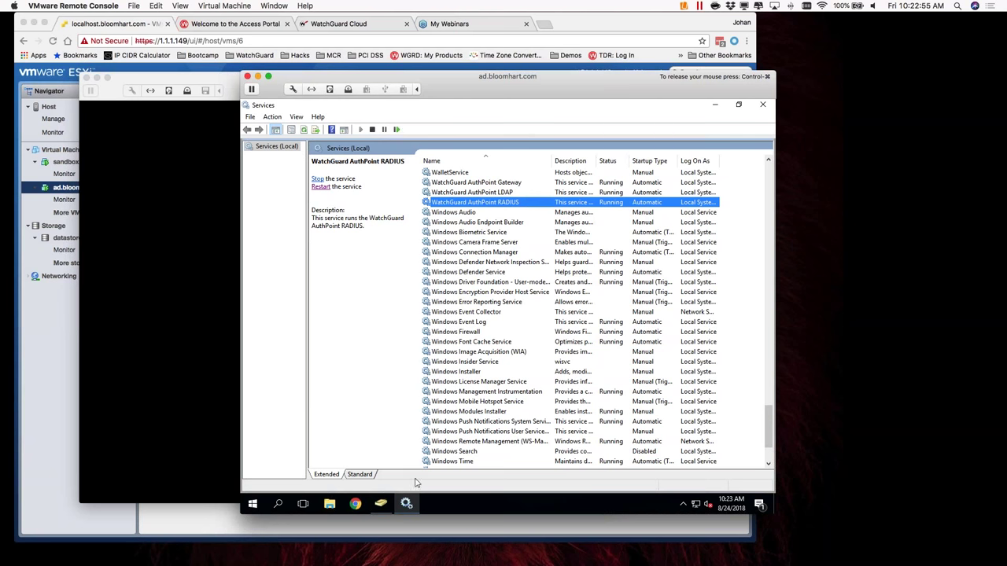
pyautogui.click(485, 194)
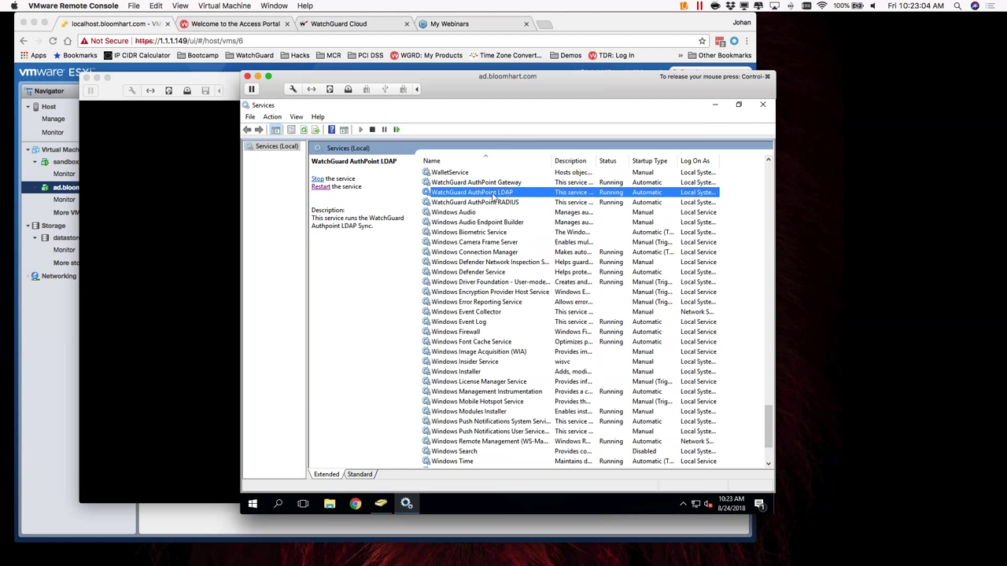
# Move the server console aside and sign in to the sandbox virtual machine, replacing the prefilled password with the account password.
pyautogui.moveTo(441, 76); pyautogui.dragTo(598, 68)
pyautogui.click(336, 106)
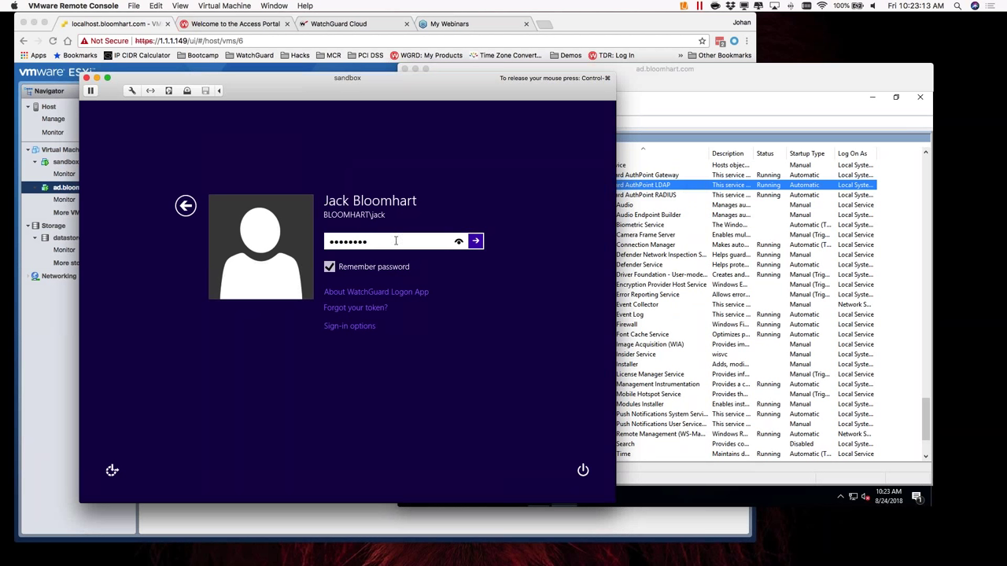
pyautogui.press('BackSpace')
pyautogui.doubleClick(364, 241)
pyautogui.press('BackSpace')
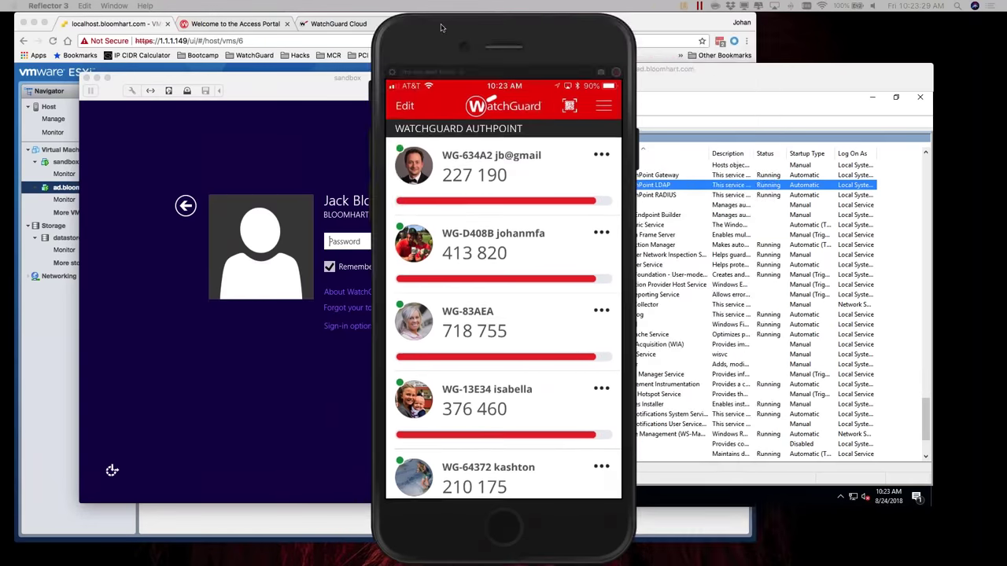
pyautogui.click(376, 241)
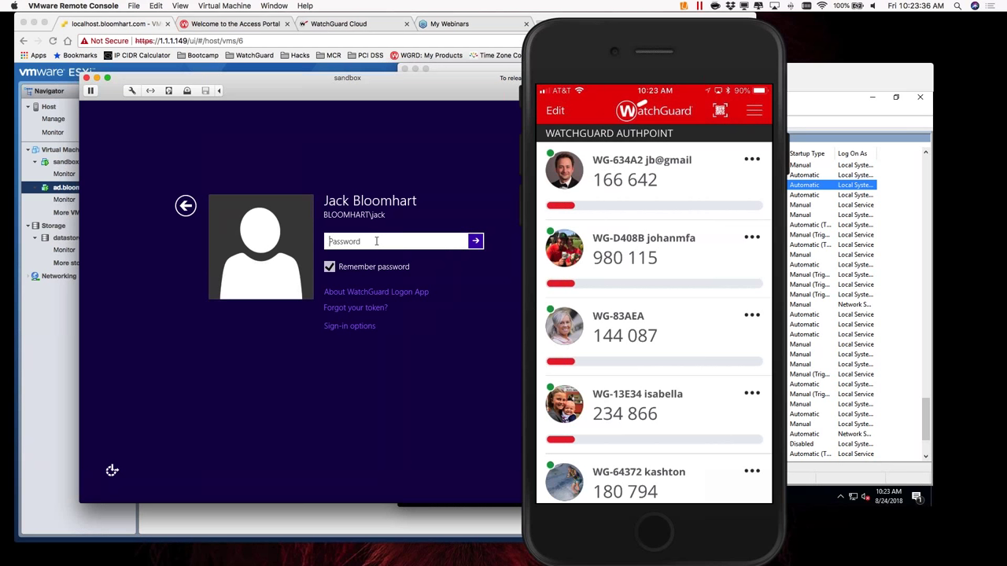
pyautogui.hotkey('ctrl', 'v')
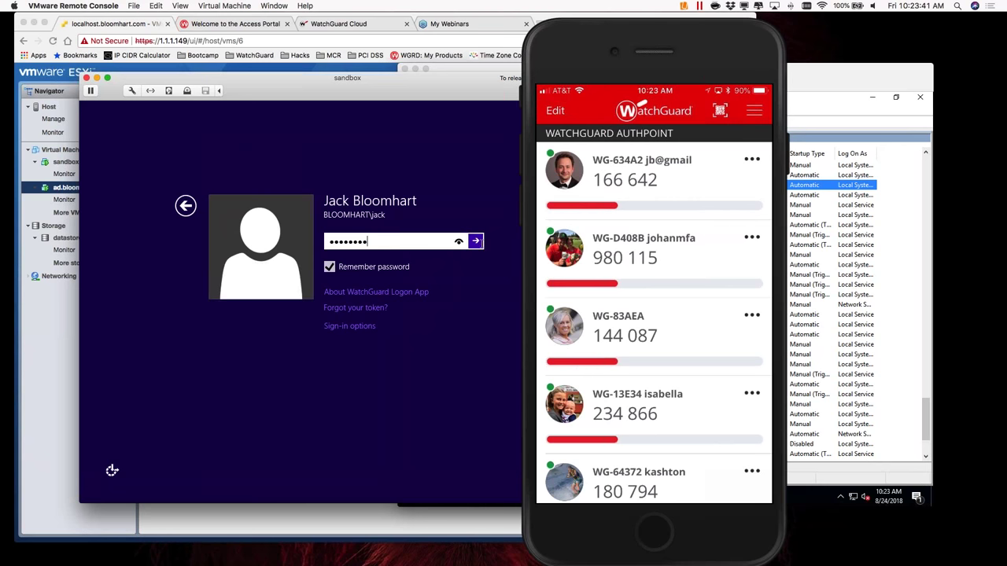
pyautogui.press('Return')
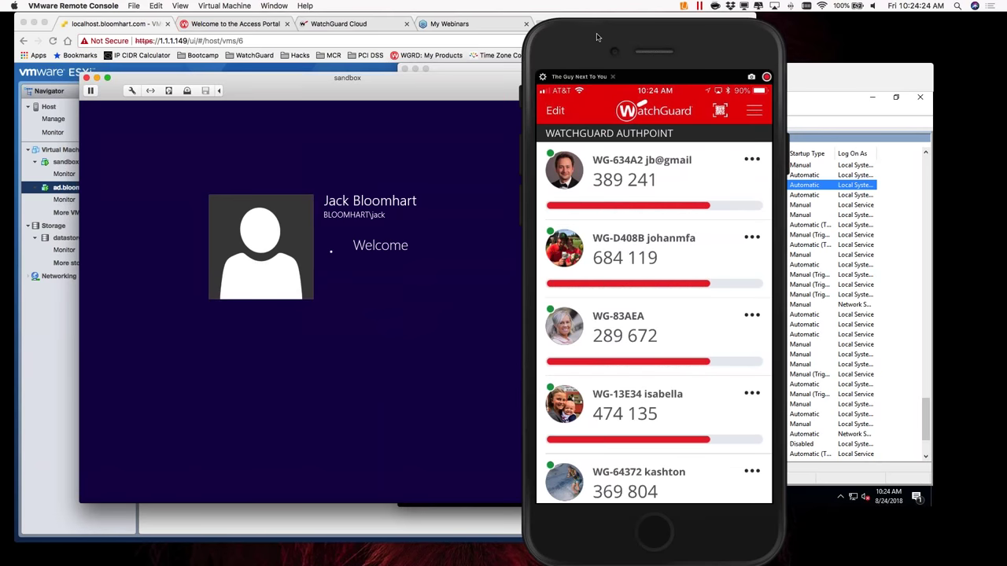
# Clear the phone mirror and sandbox console out of the way and bring up the Access Portal login page in Chrome.
pyautogui.click(612, 76)
pyautogui.click(248, 140)
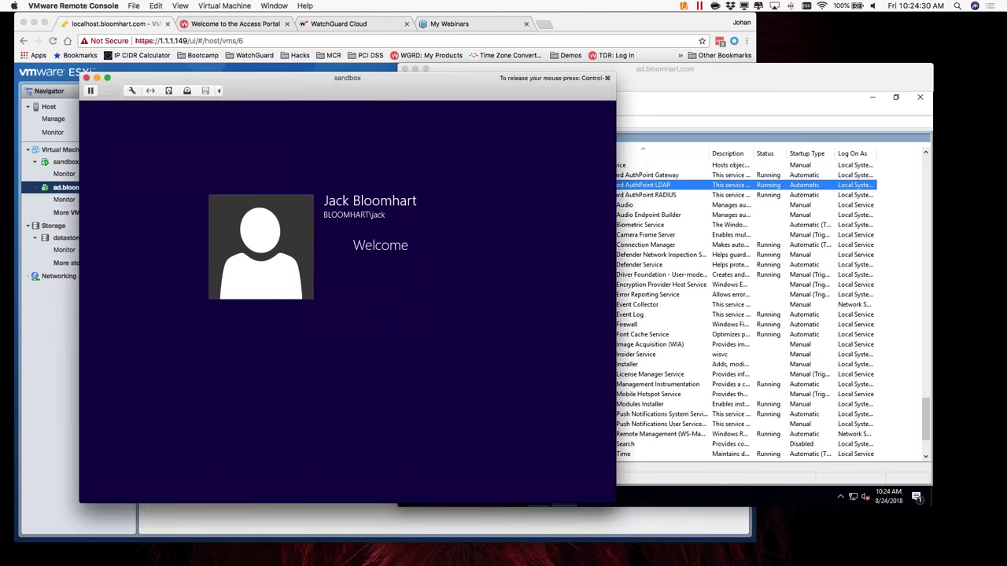
pyautogui.press('ctrl+super')
pyautogui.moveTo(405, 86); pyautogui.dragTo(929, 101)
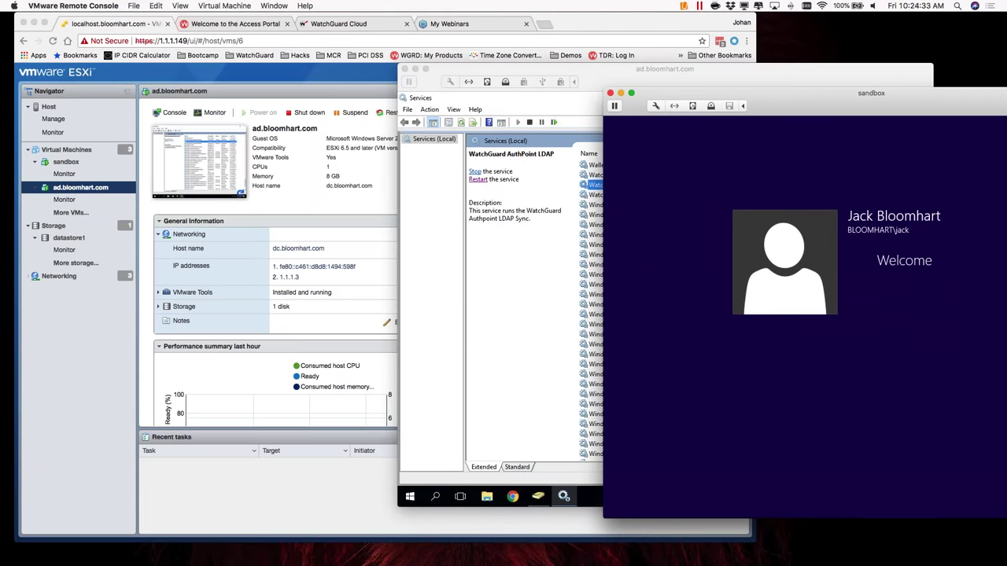
pyautogui.click(567, 22)
pyautogui.hotkey('ctrl', 'Tab')
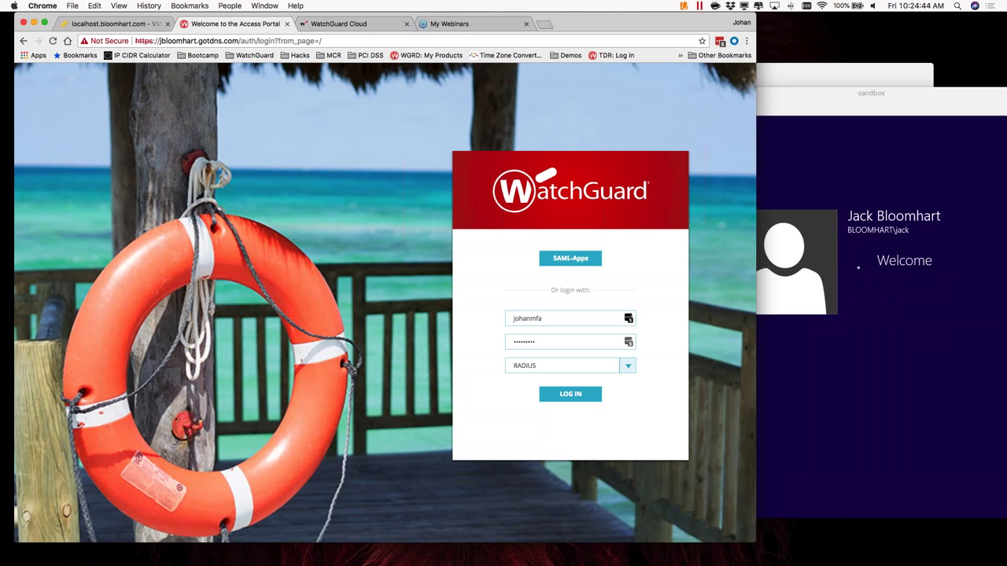
# Try to log in to the Access Portal through RADIUS with the domain user's username and password.
pyautogui.click(628, 320)
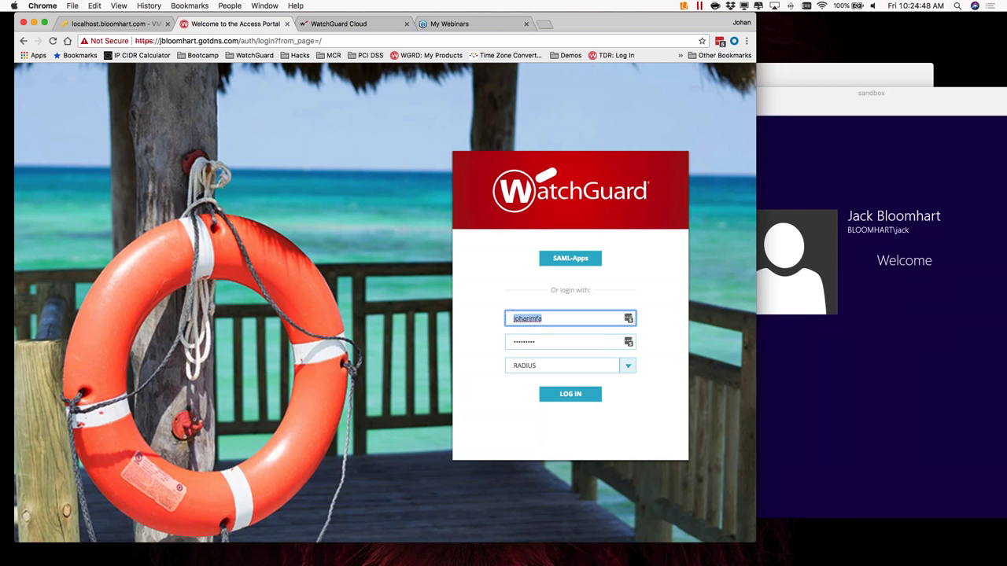
pyautogui.write('jack')
pyautogui.press('Tab')
pyautogui.write('••••••••')
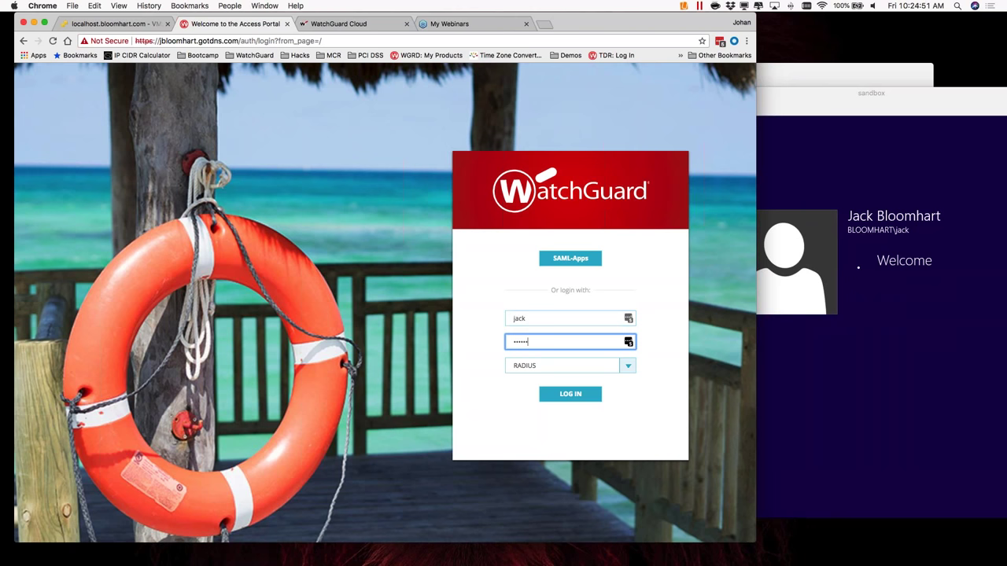
pyautogui.press('Return')
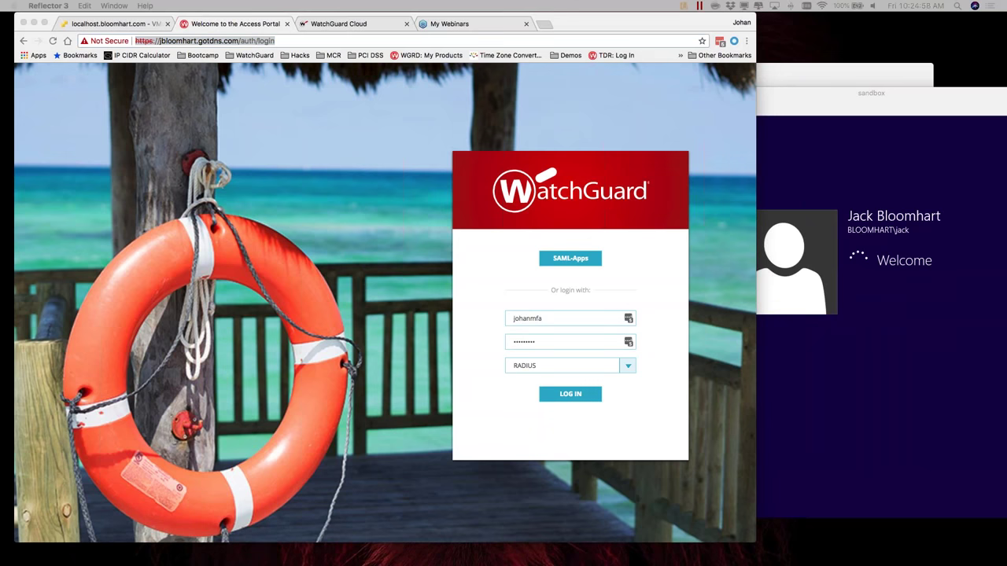
# Log in to the Access Portal with the domain user's username and password, and approve the AuthPoint sign-in request on the phone.
pyautogui.click(561, 319)
pyautogui.doubleClick(561, 319)
pyautogui.write('jack')
pyautogui.press('Tab')
pyautogui.write('*********')
pyautogui.press('Return')
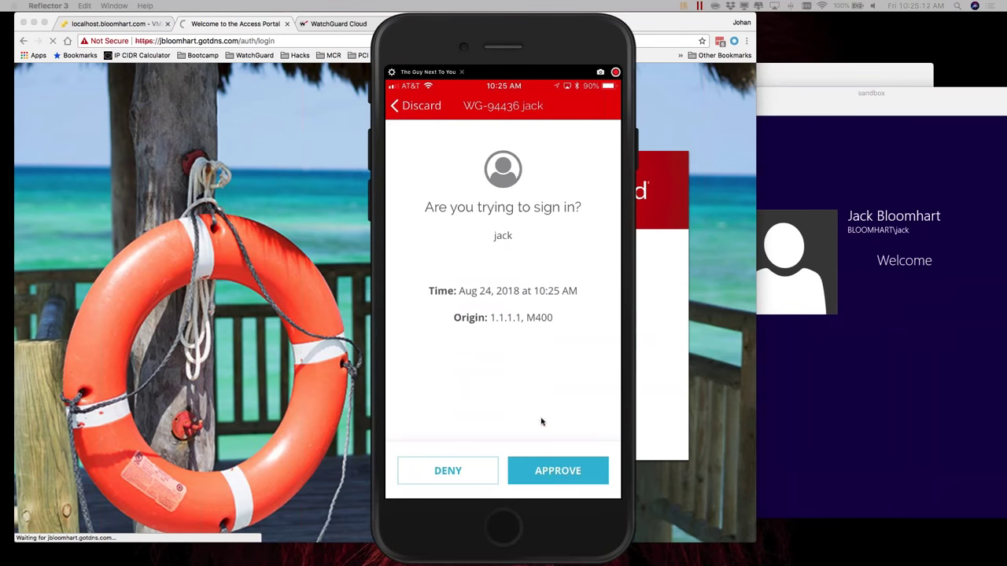
pyautogui.click(545, 469)
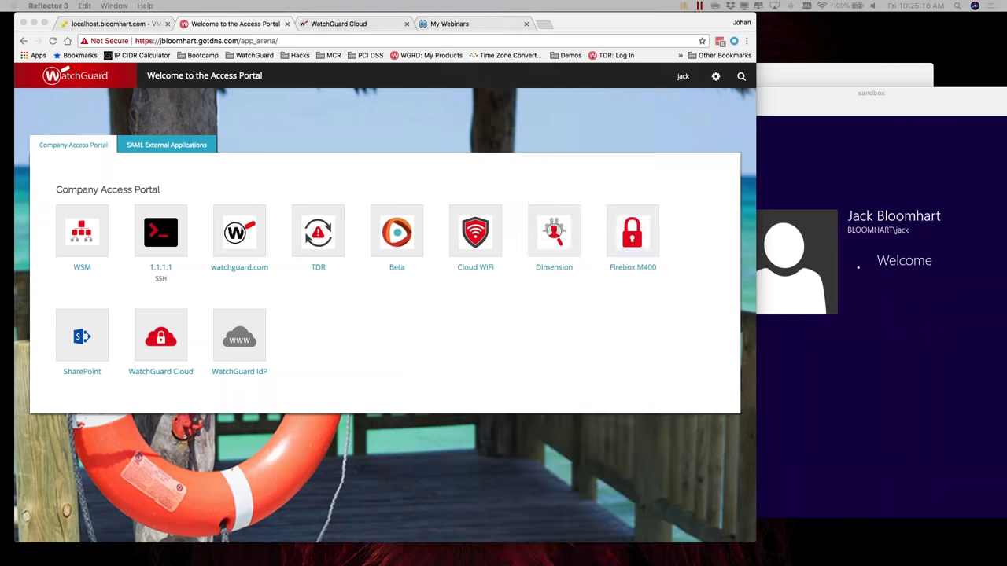
# Check the sandbox console's Start screen, then minimize the console and return to the Access Portal.
pyautogui.click(519, 316)
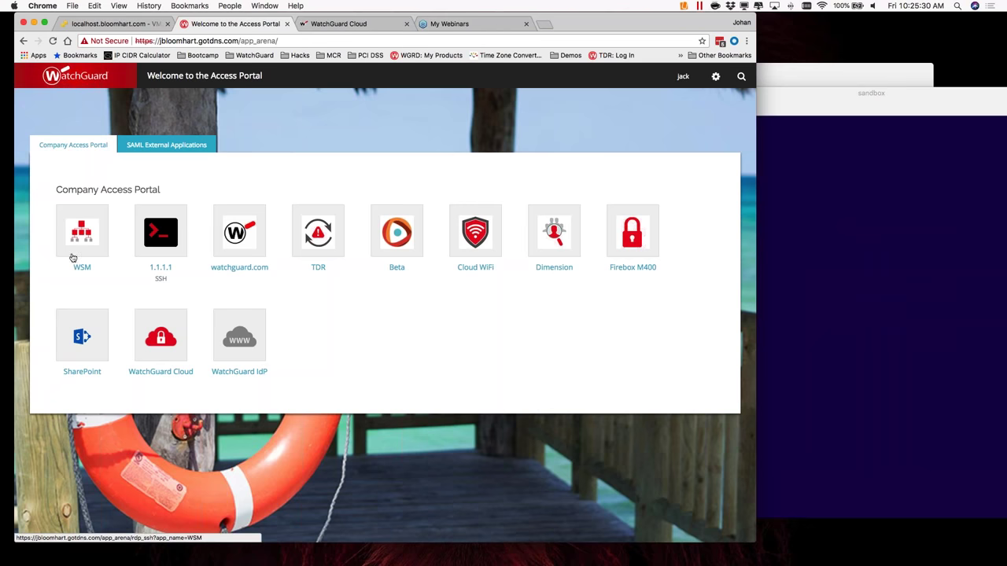
pyautogui.click(810, 193)
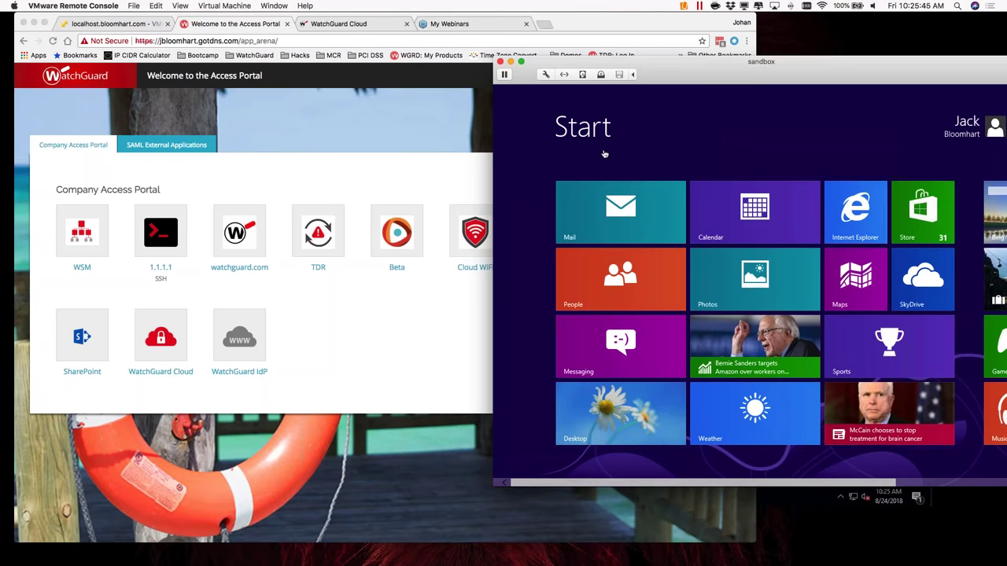
pyautogui.doubleClick(685, 70)
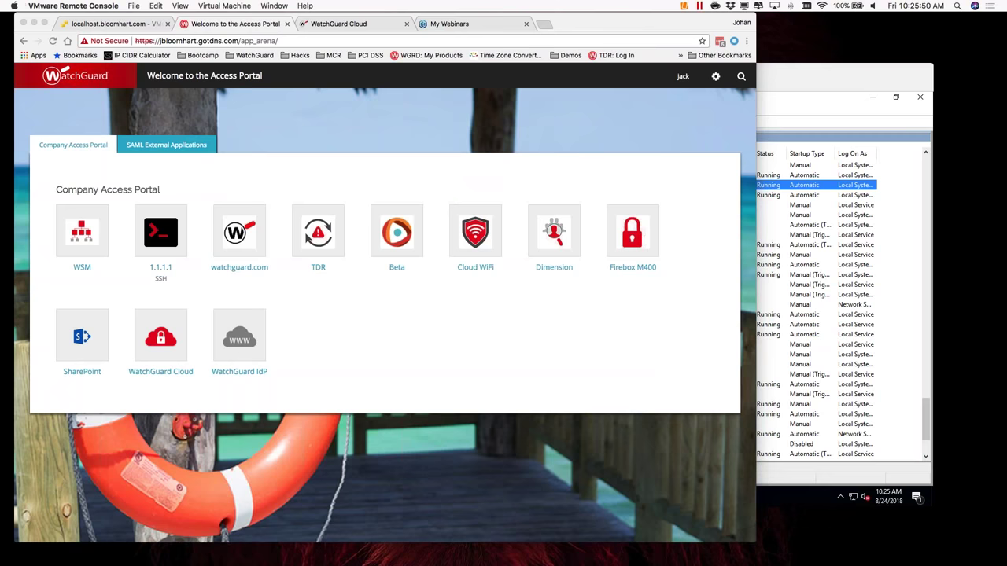
pyautogui.click(221, 196)
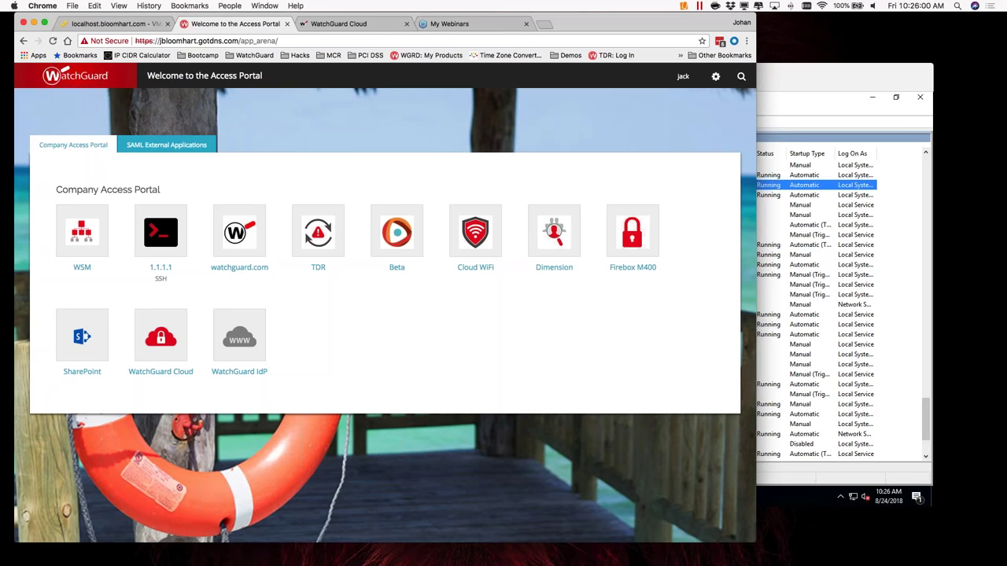
# Widen the browser window and launch SalesForce through the portal's WatchGuard IdP application.
pyautogui.press('super+alt+f')
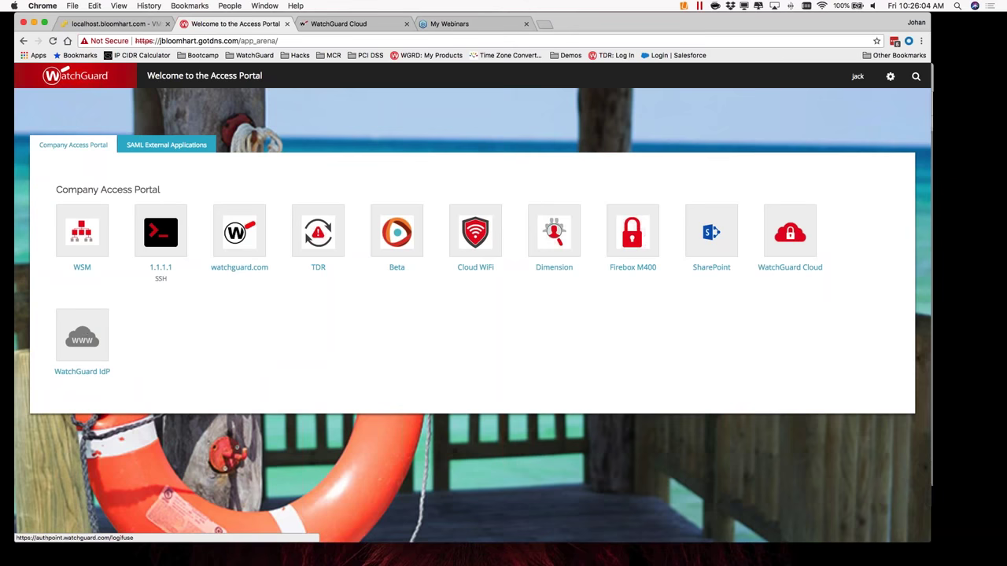
pyautogui.click(87, 328)
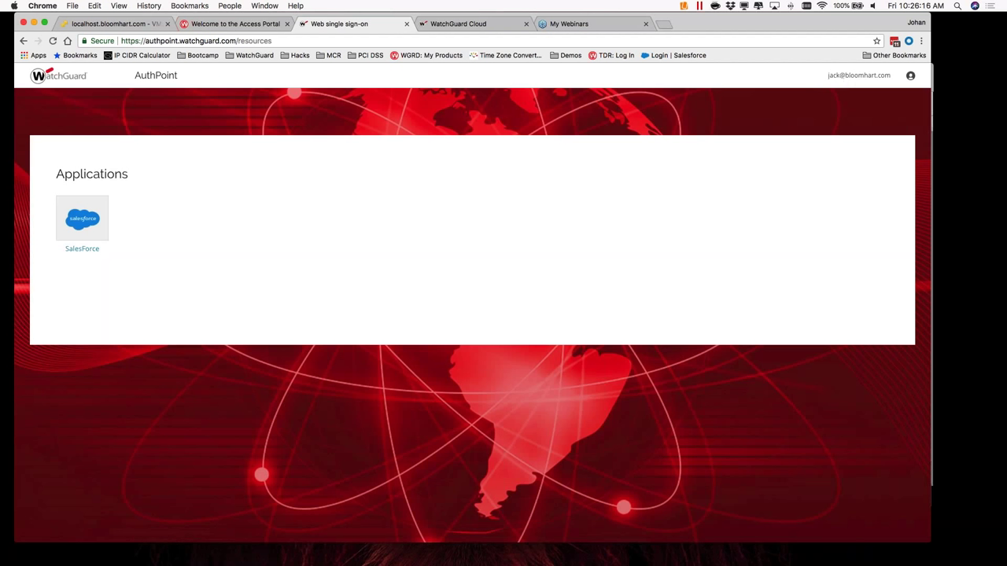
pyautogui.click(90, 221)
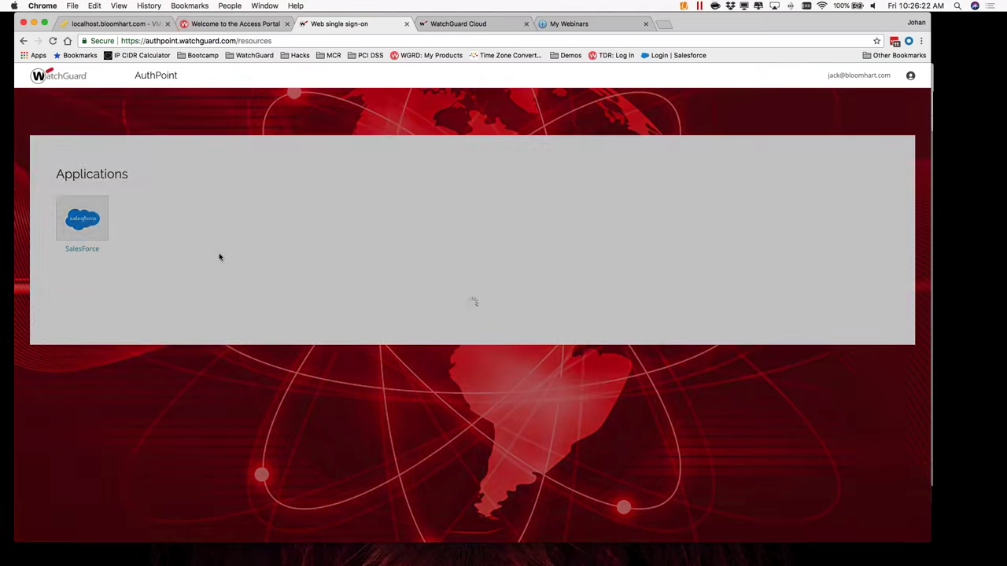
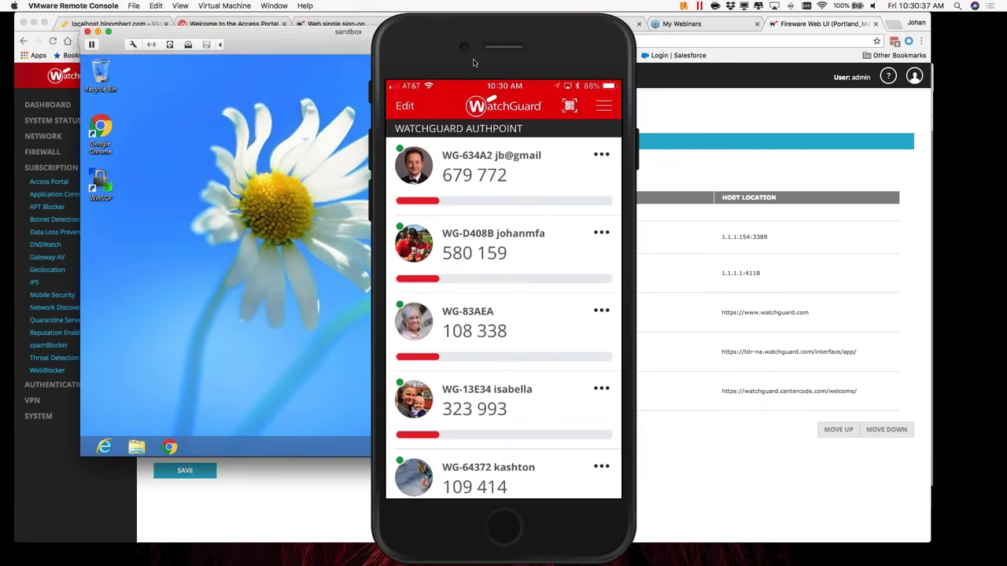
# Move the phone mirror off the sandbox desktop and show the sandbox's Start screen.
pyautogui.click(473, 63)
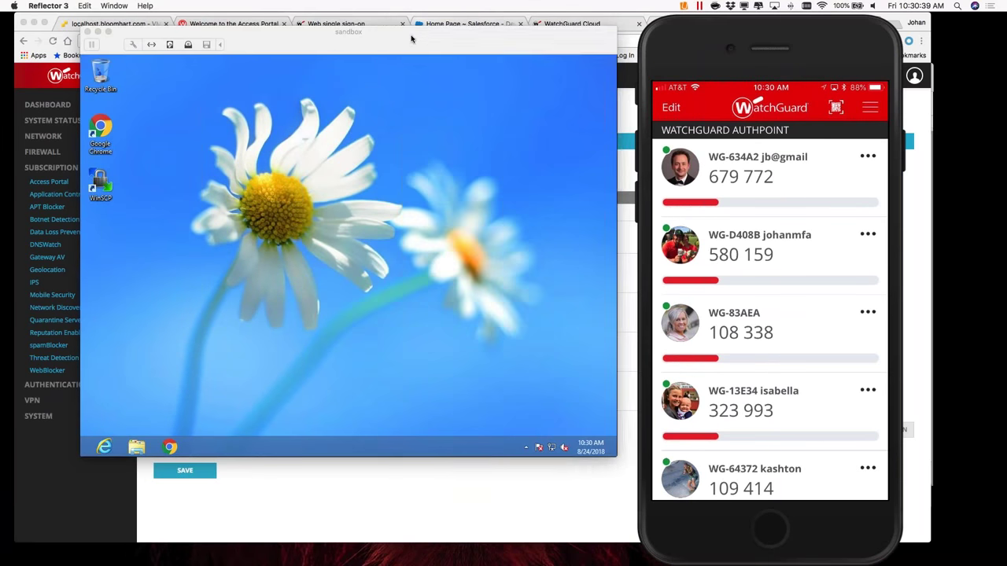
pyautogui.click(410, 39)
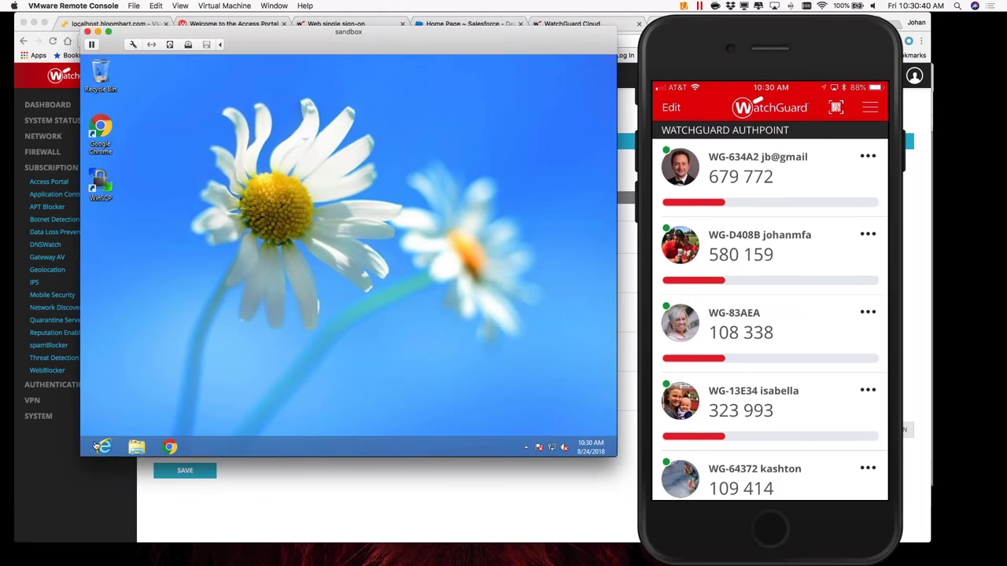
pyautogui.click(117, 422)
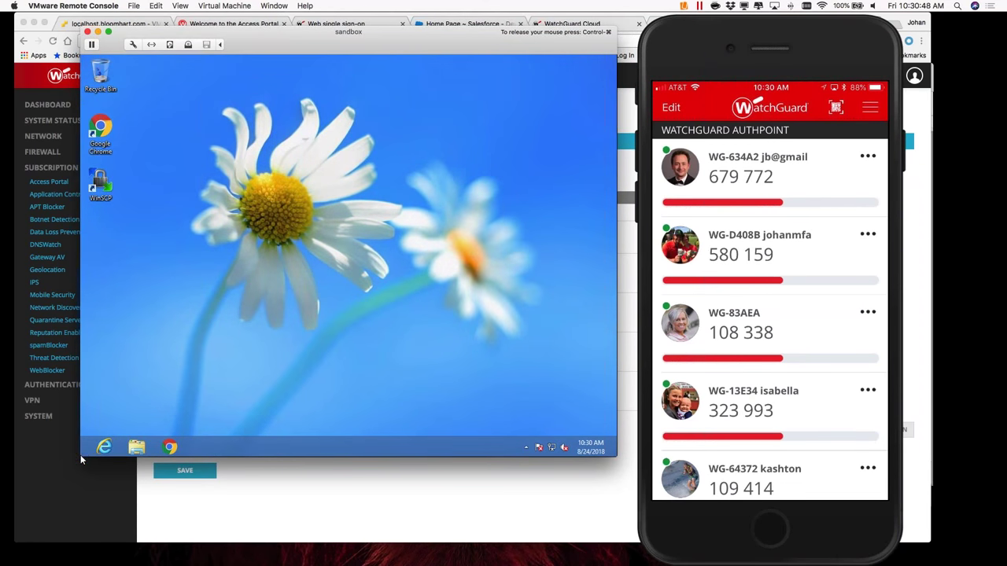
pyautogui.click(81, 458)
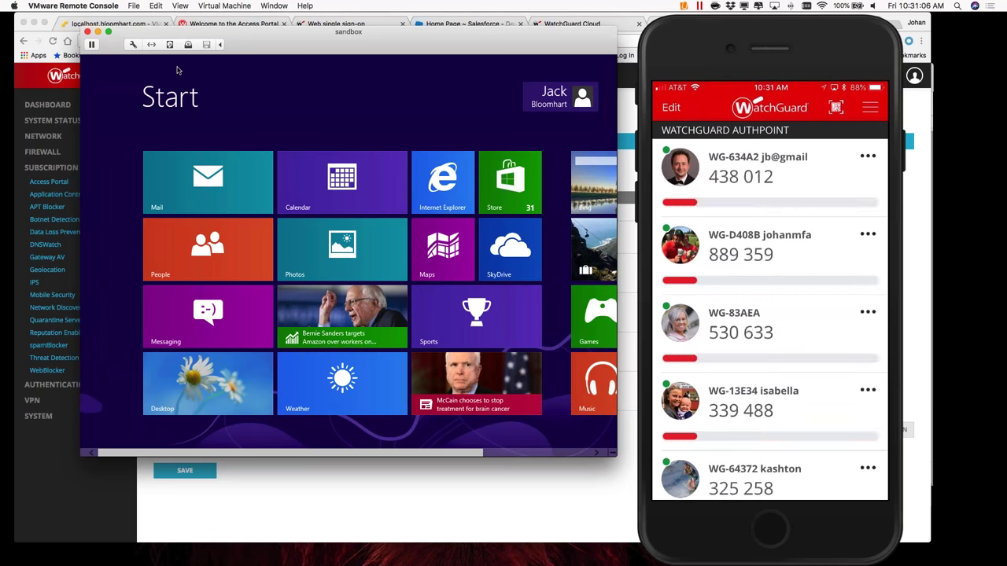
# Put away the sandbox and phone mirror windows, and search the web for "watchguard authpoint integration guide".
pyautogui.press('super+m')
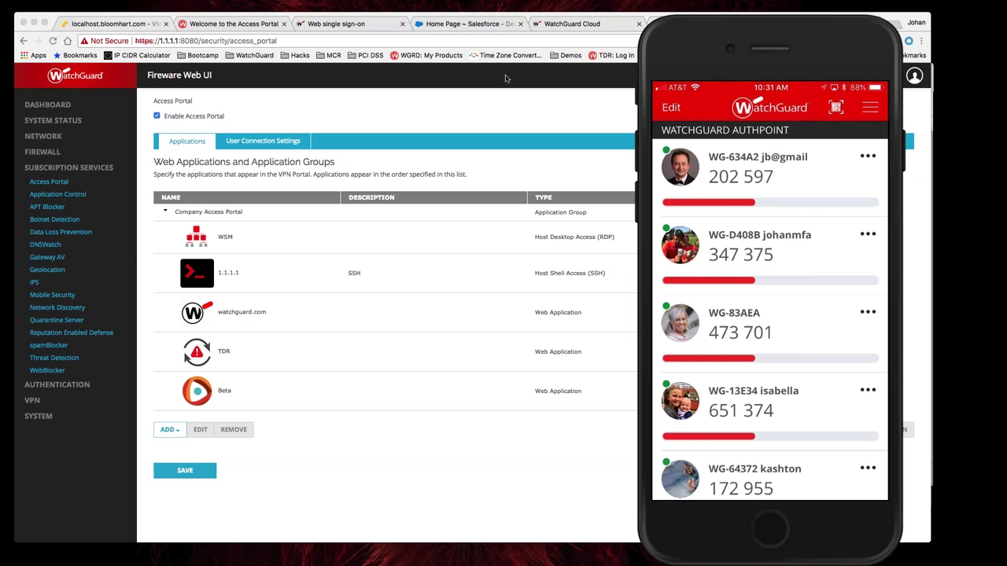
pyautogui.click(652, 61)
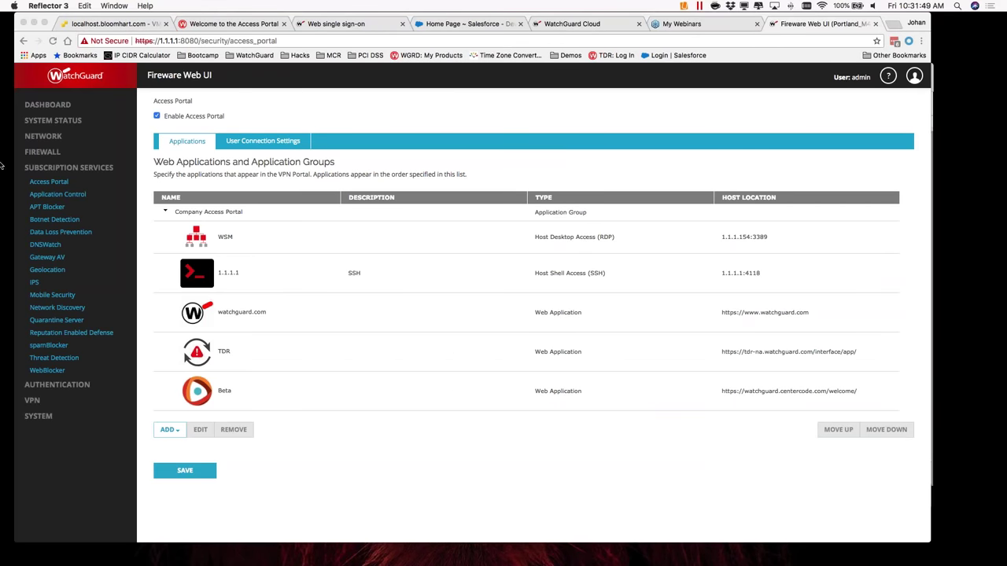
pyautogui.click(300, 41)
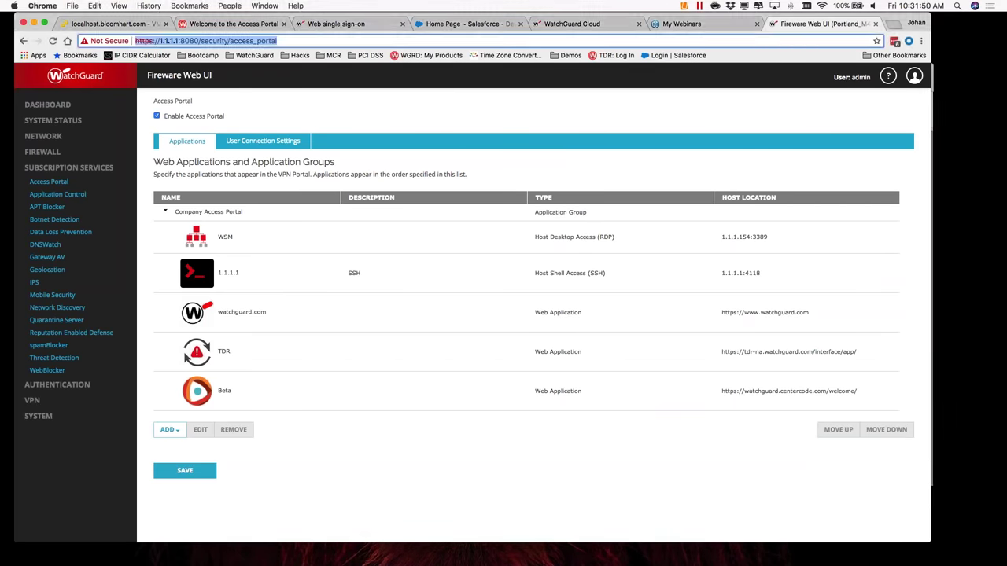
pyautogui.write('watchguard auth')
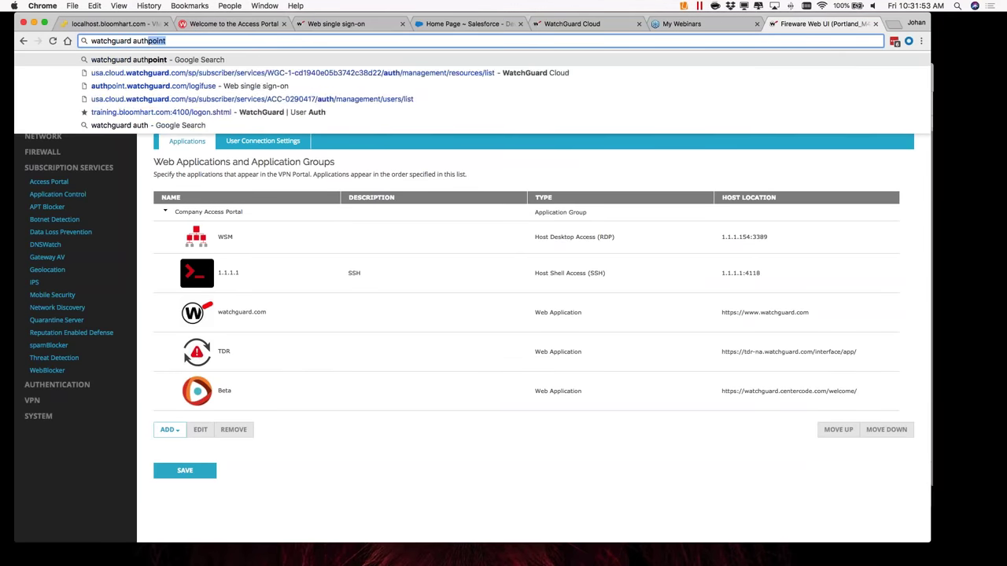
pyautogui.write('point i')
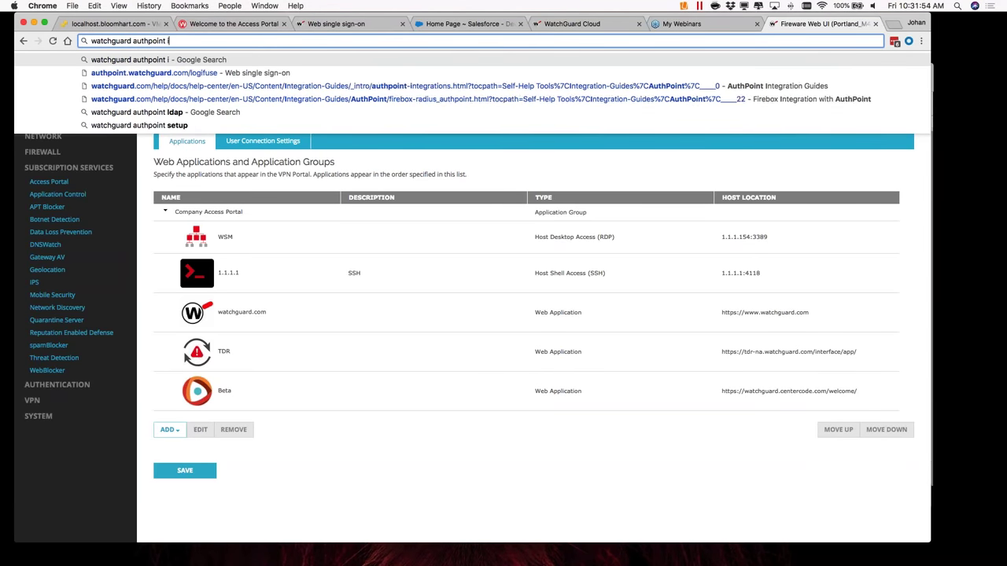
pyautogui.write('ntegration guide')
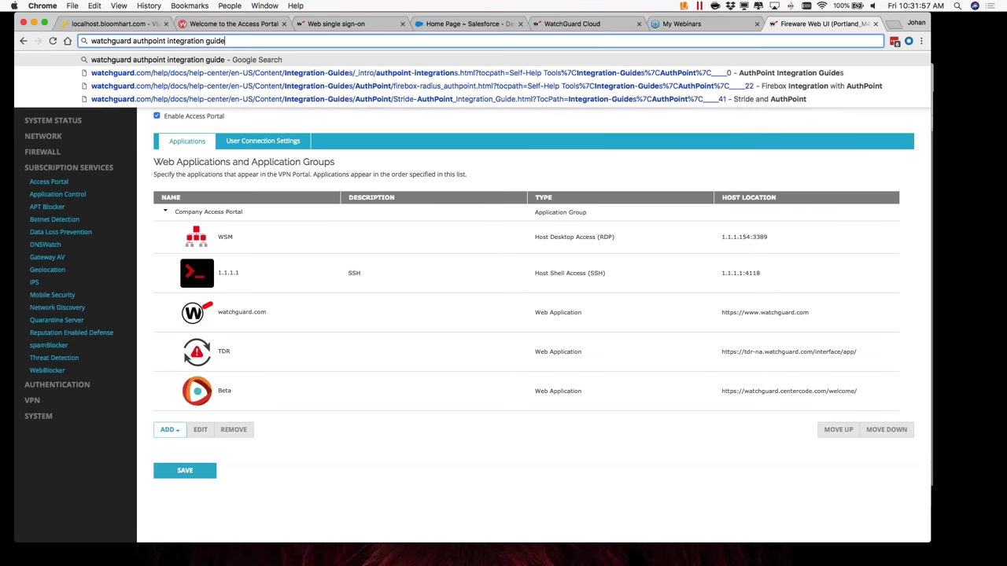
pyautogui.press('Return')
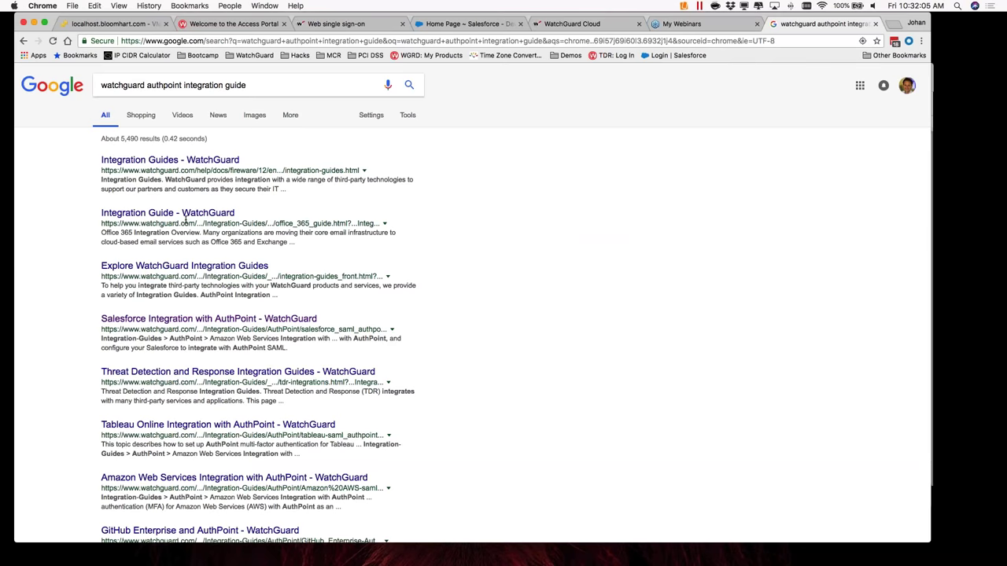
# Open WatchGuard's Integration Guides page from the search results and look through its list of third-party guides.
pyautogui.click(173, 161)
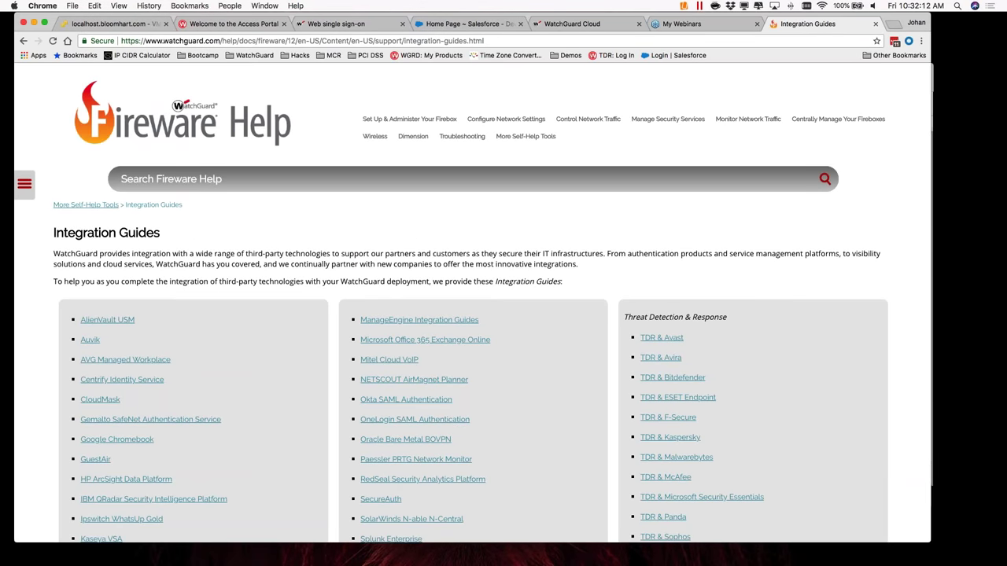
pyautogui.scroll(-1, 504, 315)
pyautogui.scroll(-5, 503, 314)
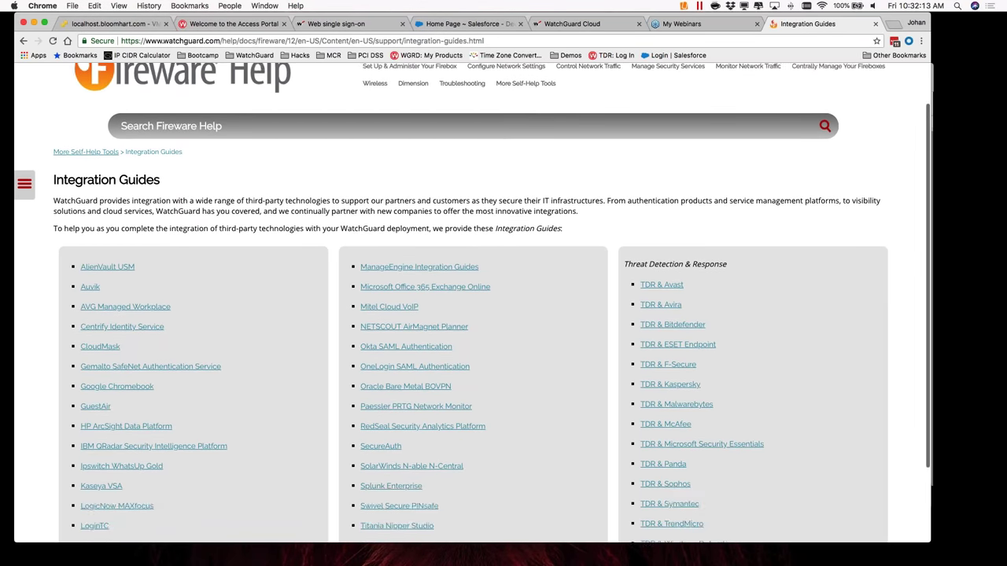
pyautogui.scroll(5, 503, 315)
pyautogui.scroll(-1, 473, 304)
# Search Fireware Help for "authpoint active directory".
pyautogui.click(206, 179)
pyautogui.write('authpoint ')
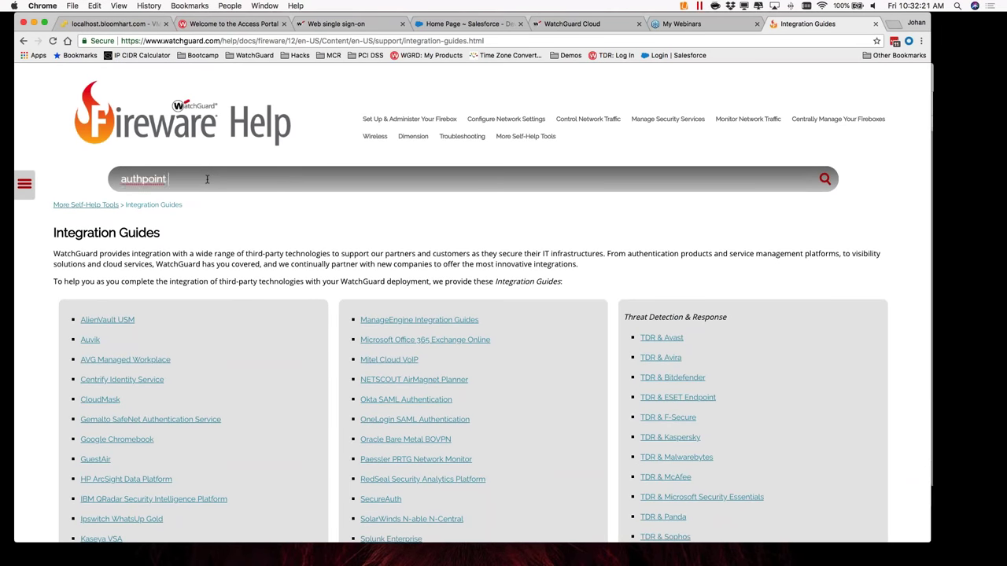
pyautogui.write('fire')
pyautogui.press('BackSpace')
pyautogui.press('BackSpace')
pyautogui.press('BackSpace')
pyautogui.press('BackSpace')
pyautogui.write('active directory')
pyautogui.press('Return')
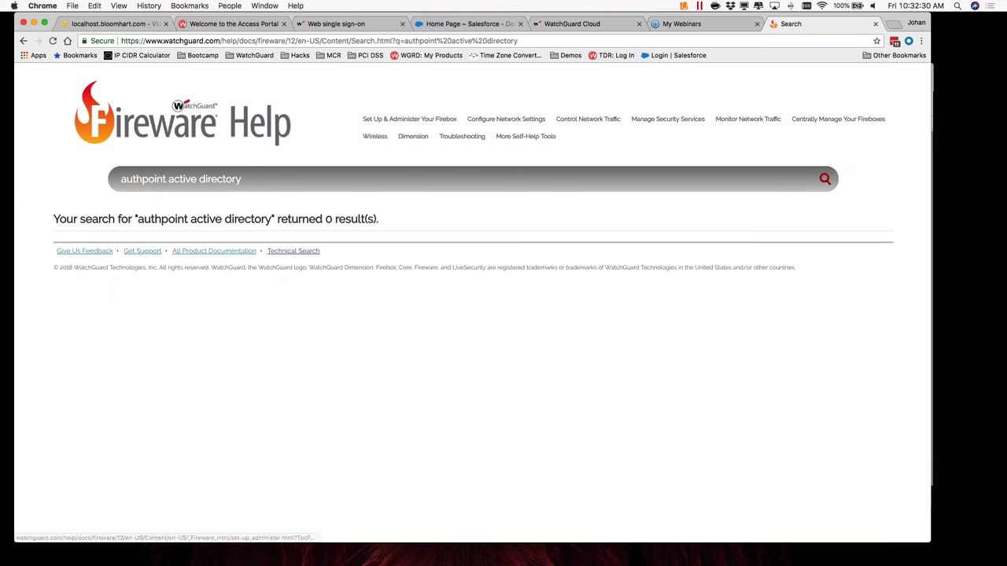
# Shorten the Fireware Help query to "authpoint" and run the search again.
pyautogui.moveTo(374, 205)
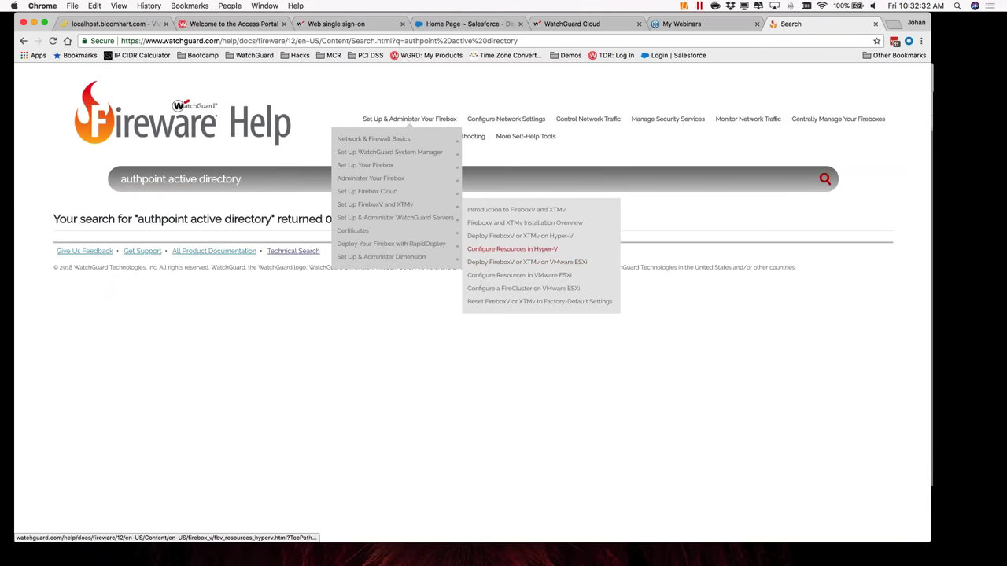
pyautogui.moveTo(241, 179); pyautogui.dragTo(168, 178)
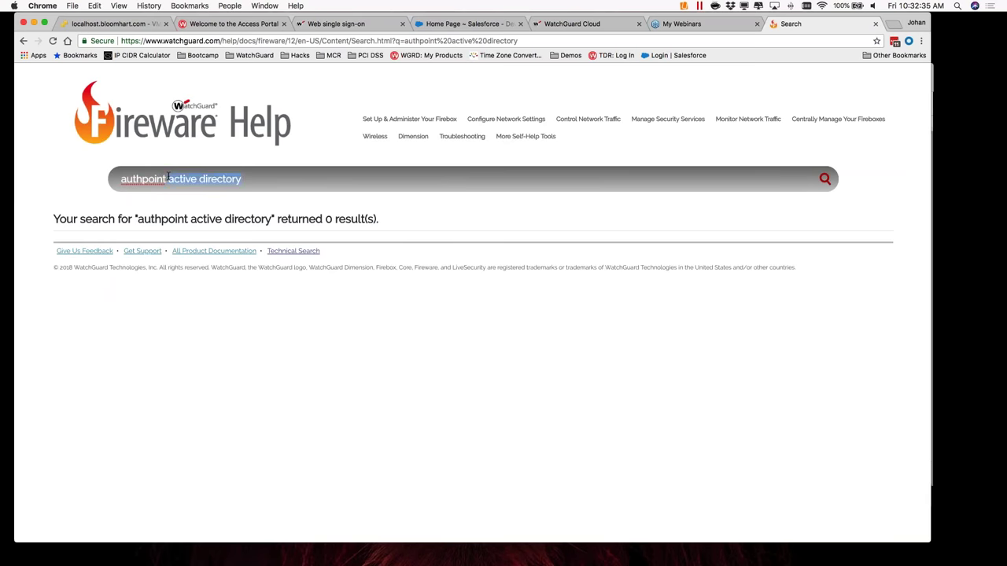
pyautogui.press('BackSpace')
pyautogui.press('Return')
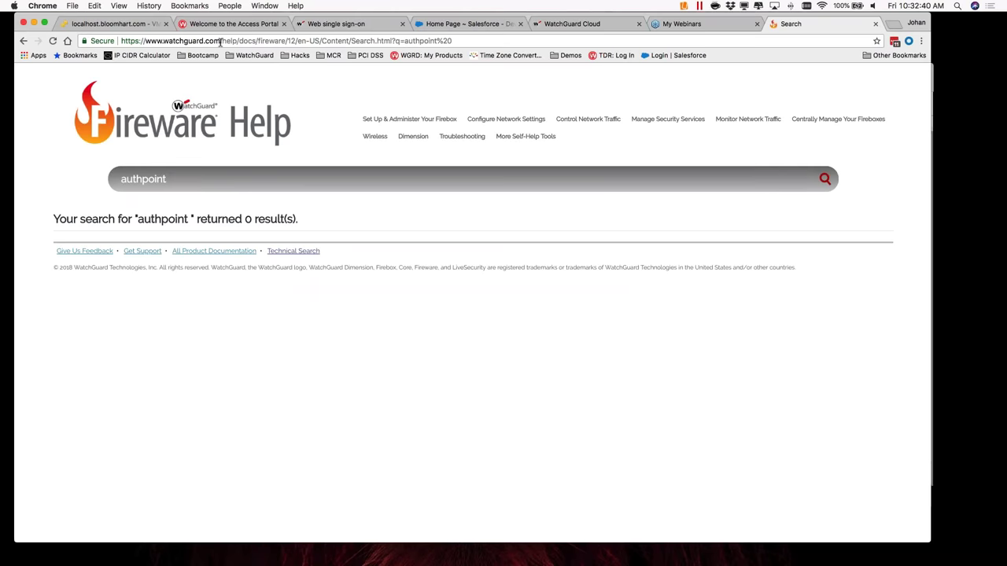
pyautogui.moveTo(220, 41); pyautogui.dragTo(353, 144)
pyautogui.press('BackSpace')
pyautogui.press('Return')
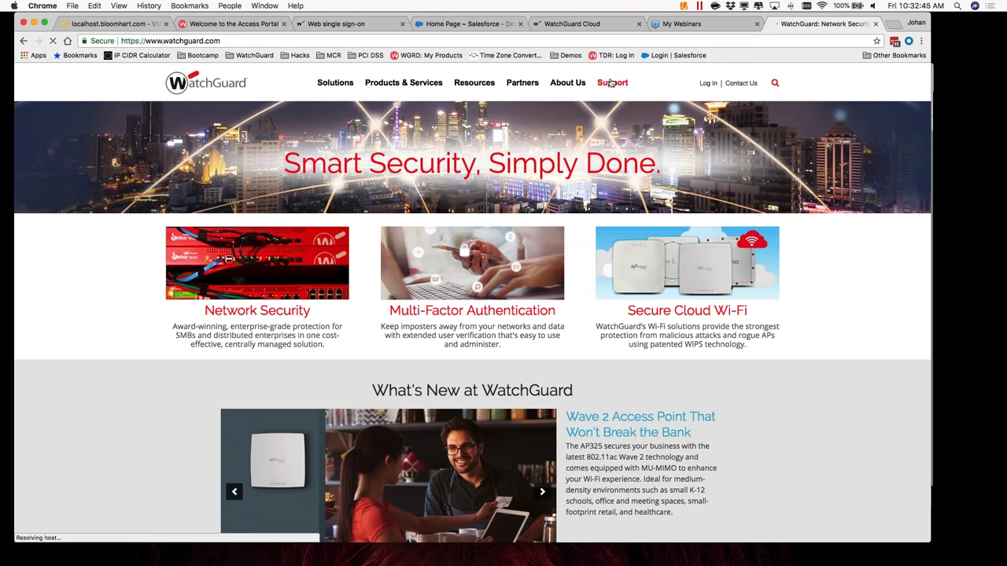
pyautogui.moveTo(612, 84)
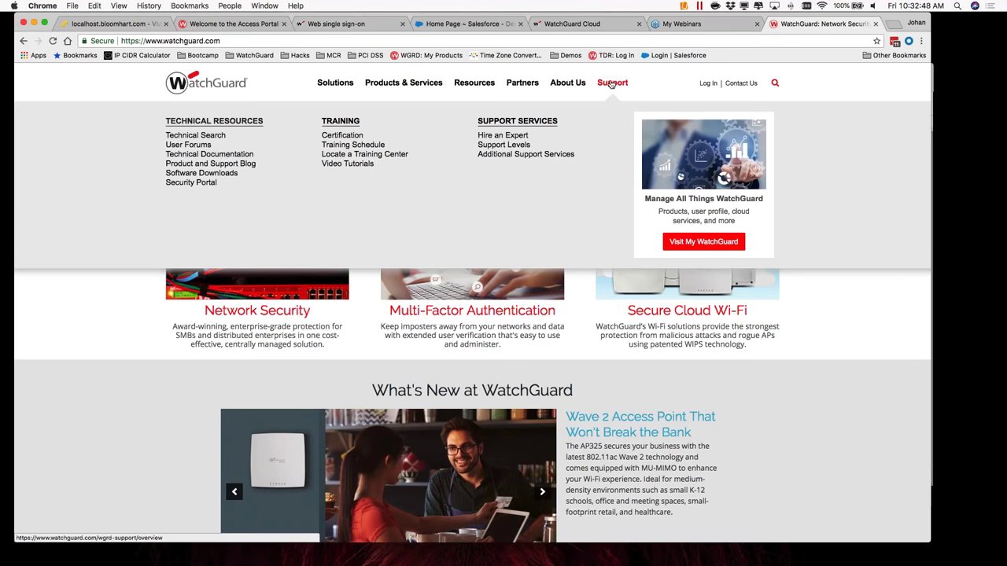
pyautogui.click(213, 138)
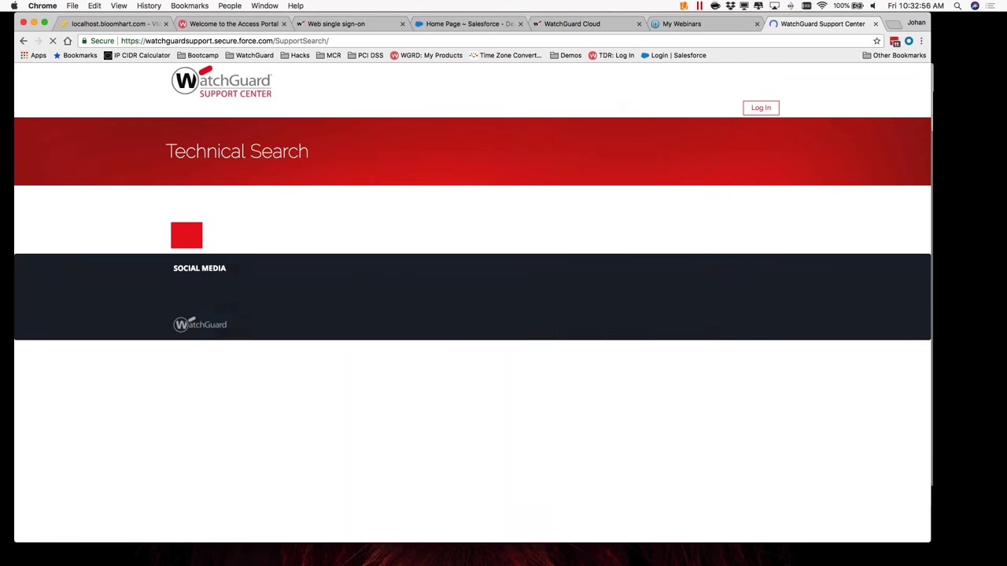
# Search the WatchGuard Support Center for "authpoint firebox integration".
pyautogui.write('authpoin')
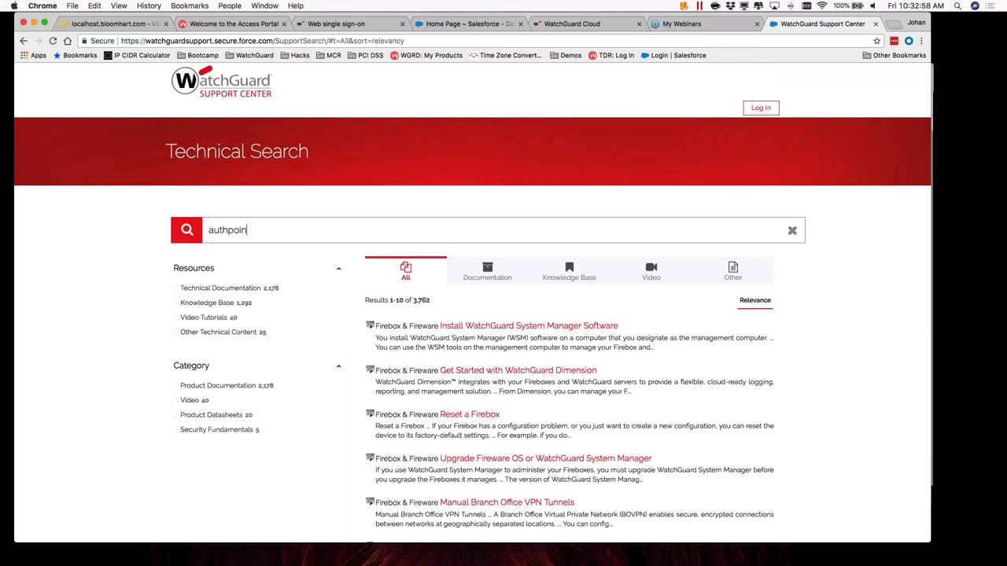
pyautogui.write('t firebox integration')
pyautogui.press('Return')
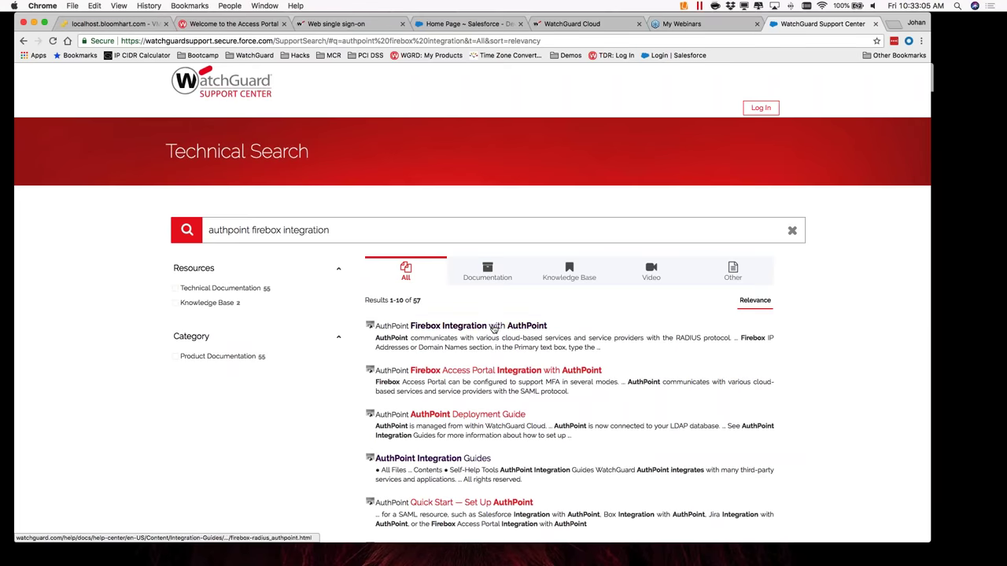
# Open the Firebox Access Portal Integration with AuthPoint guide, and go up to its parent AuthPoint guides page.
pyautogui.click(504, 371)
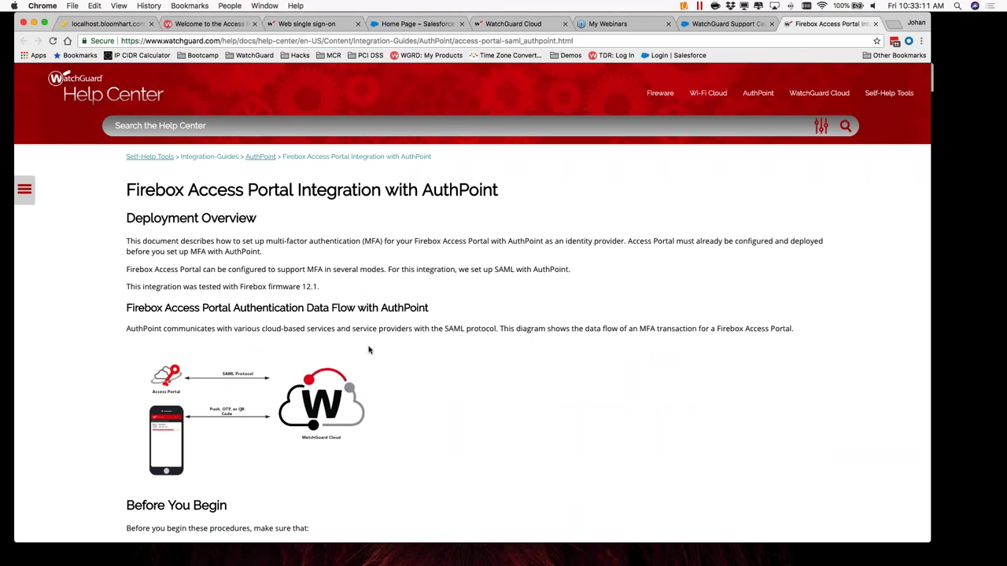
pyautogui.click(262, 157)
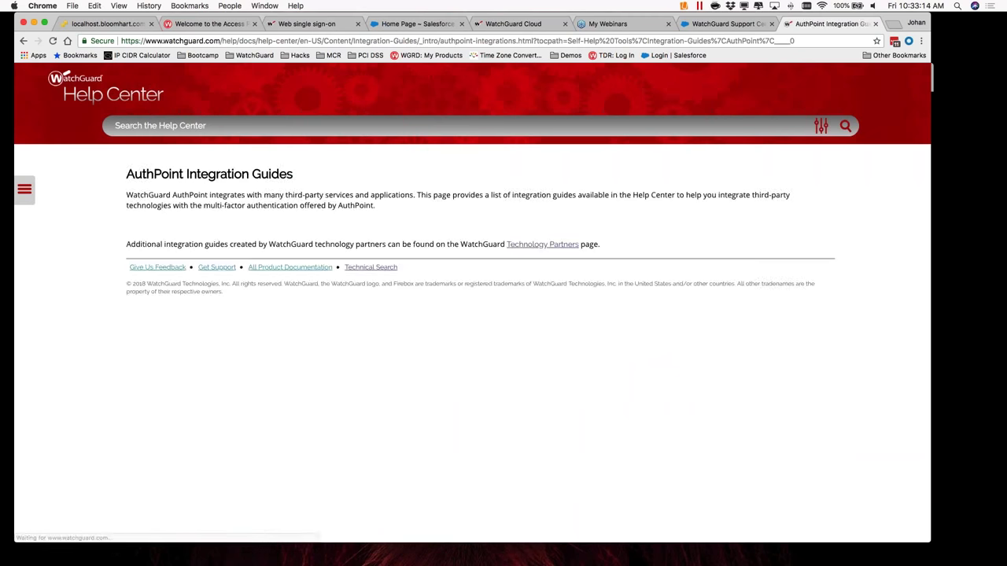